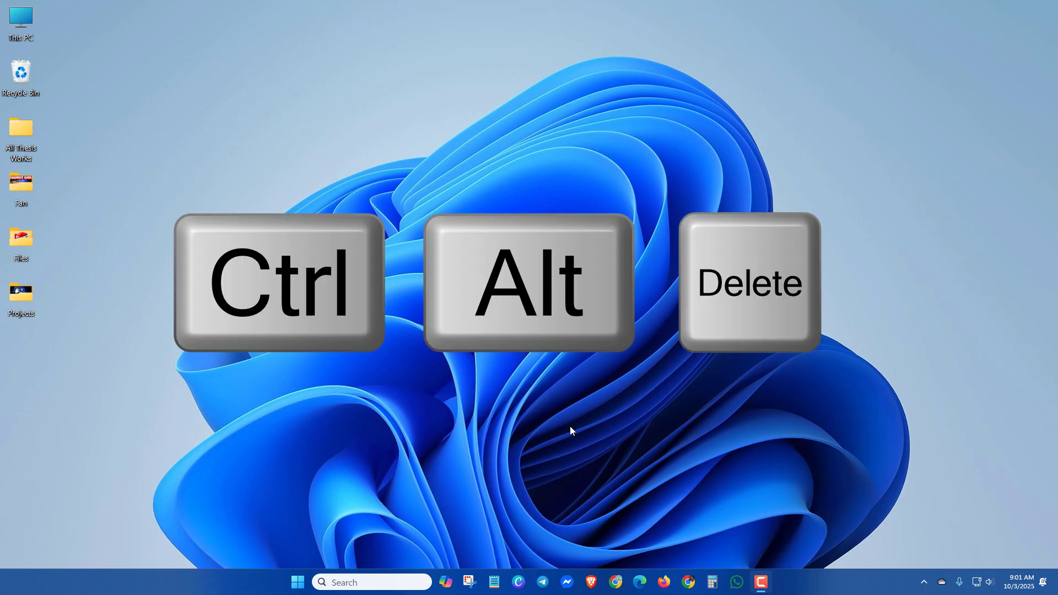
Step: From the Ctrl+Alt+Delete screen, use Task Manager to run explorer.exe as a new task
key(ctrl+alt+Delete)
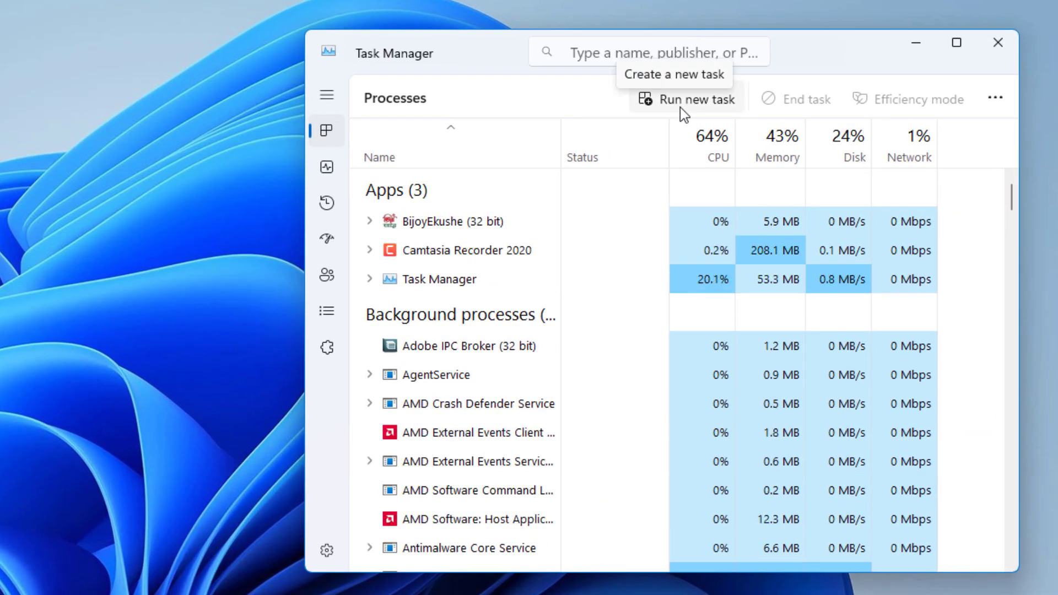
click(695, 106)
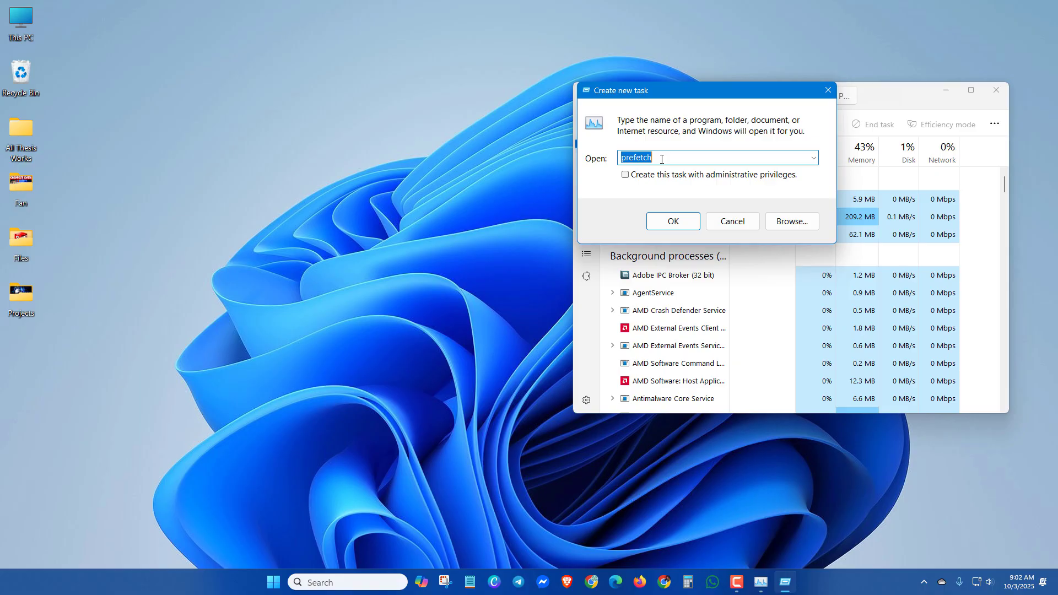
text(explore)
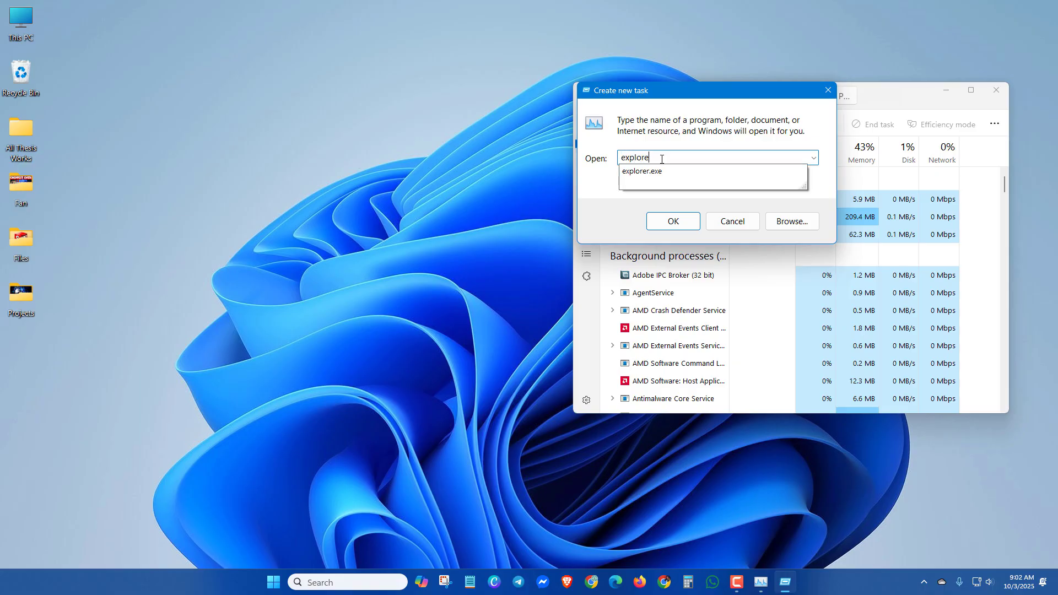
text(r.exe)
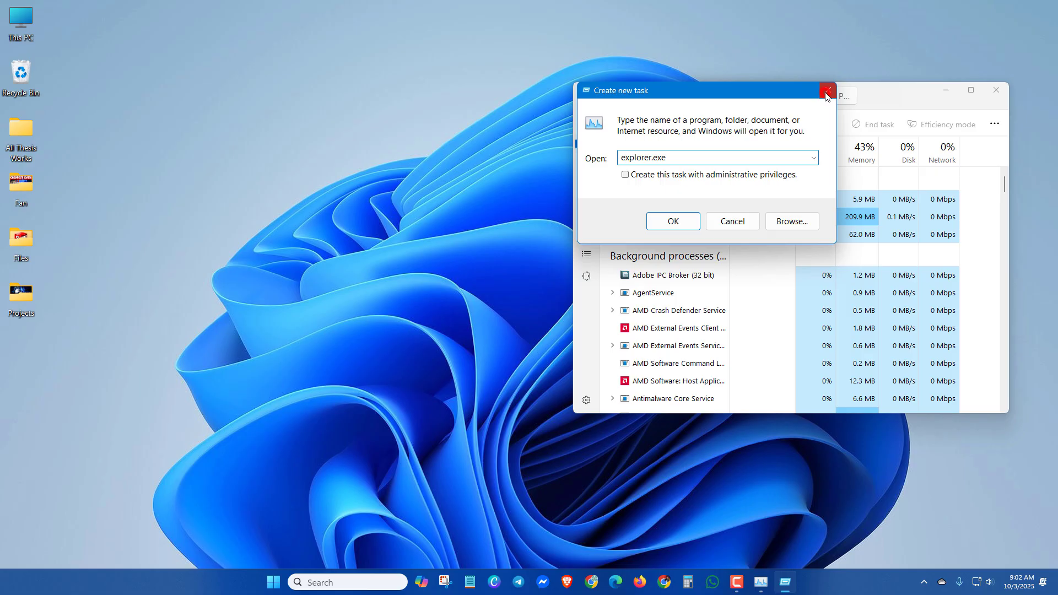
click(826, 91)
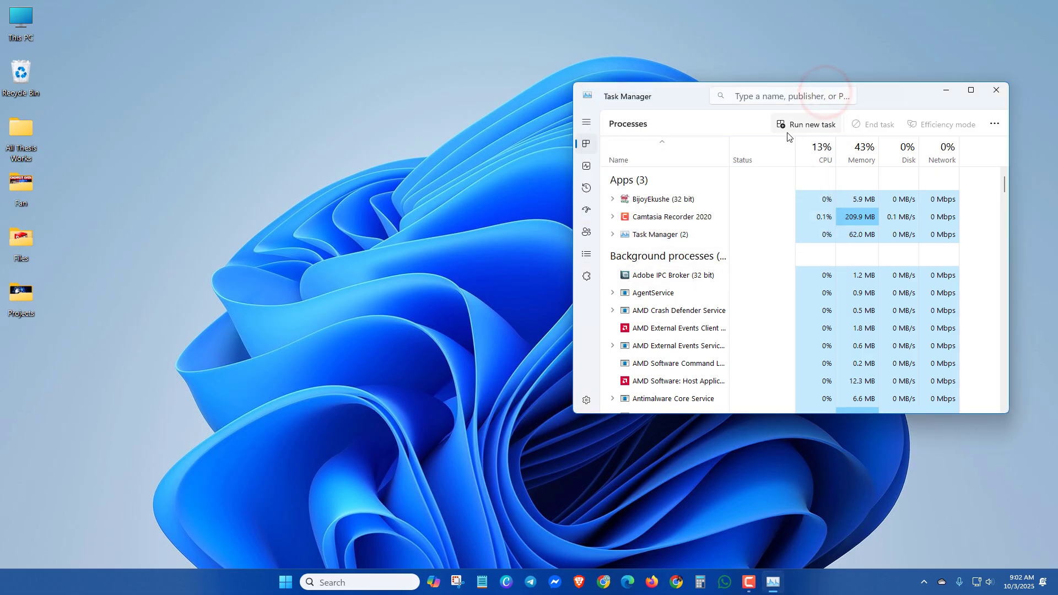
Step: Close Task Manager, then set the screen saver to (None) and confirm the change
click(997, 91)
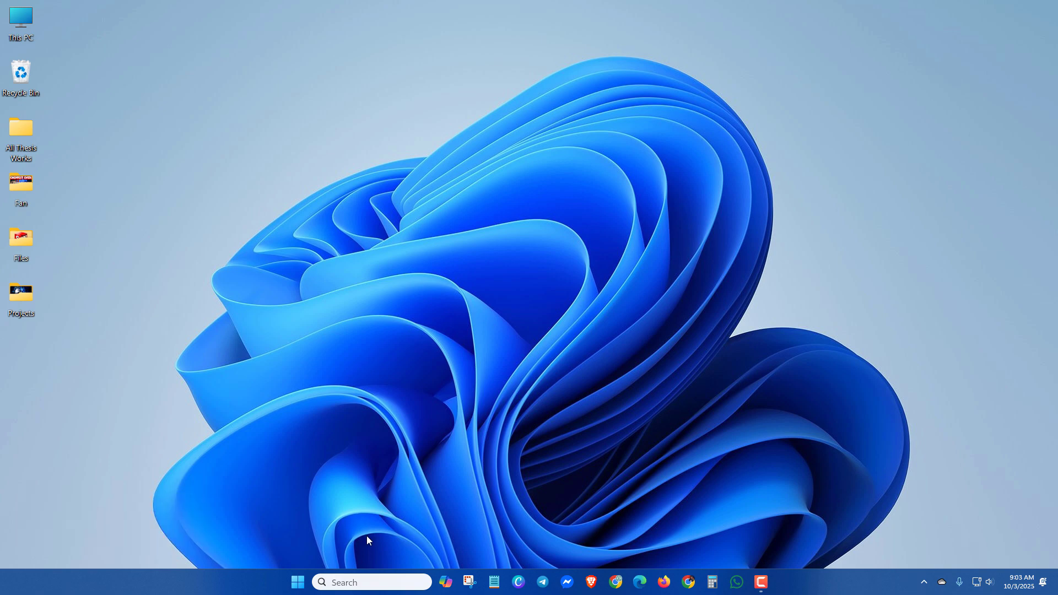
click(364, 580)
text(change screen saver)
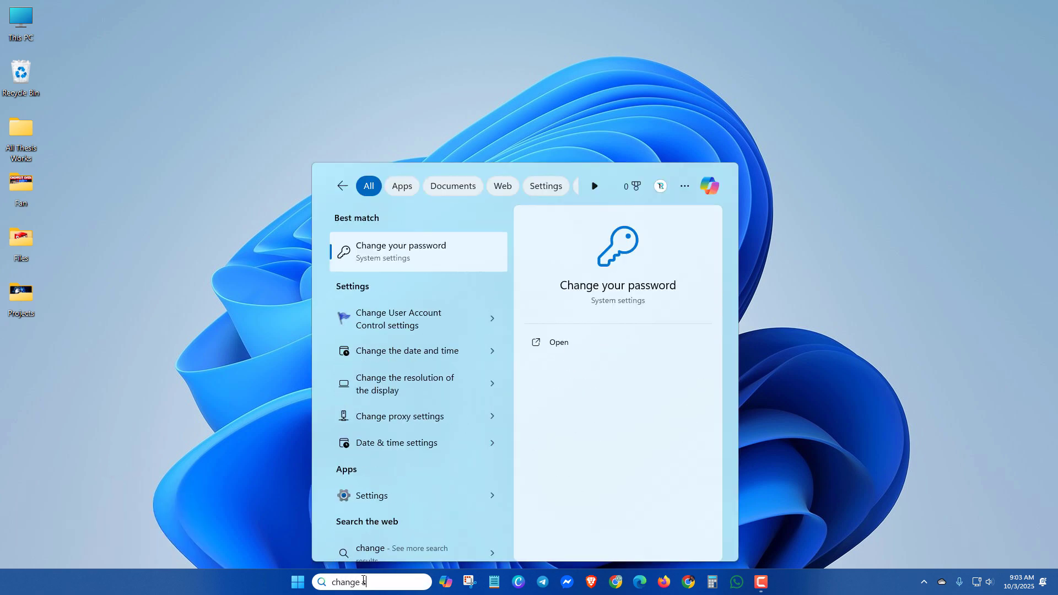
click(382, 253)
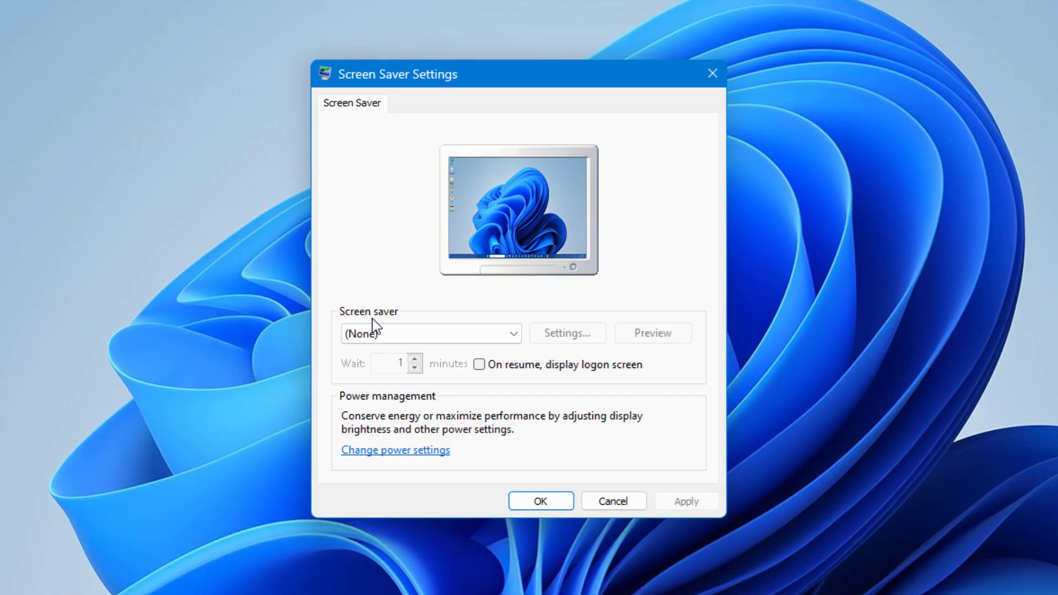
click(508, 335)
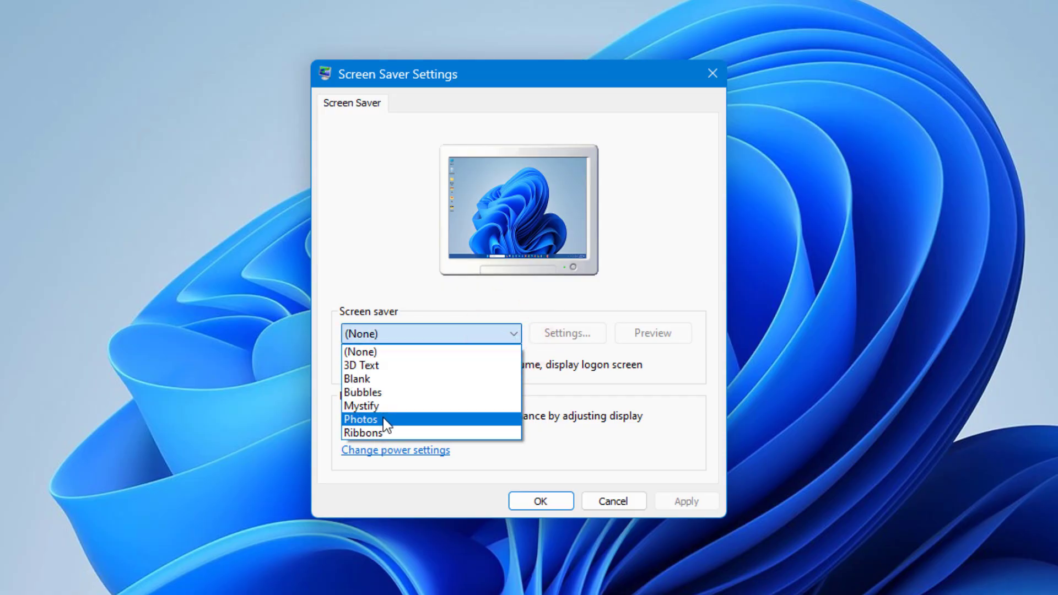
click(371, 354)
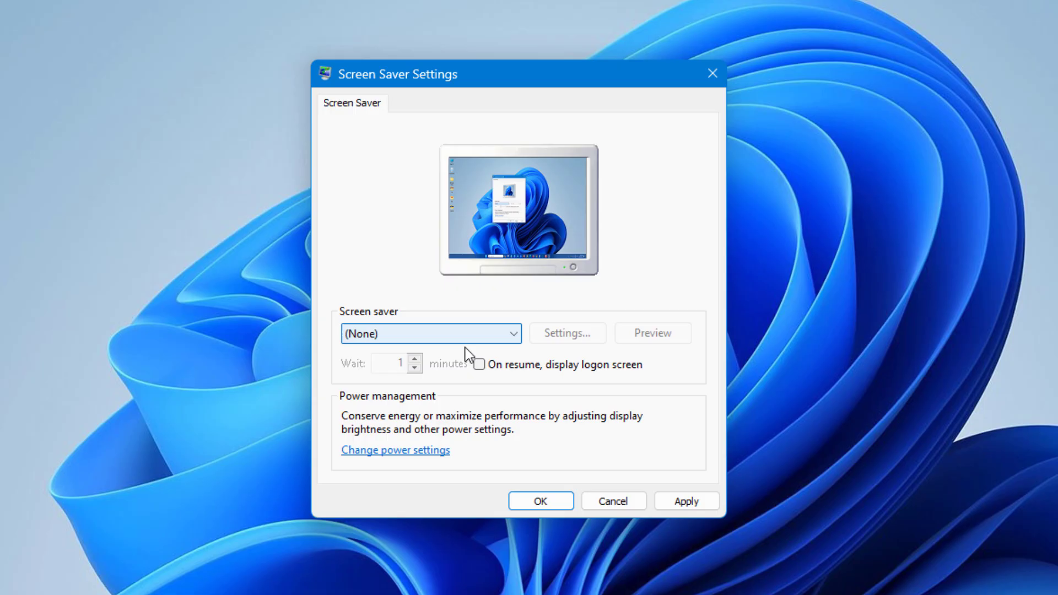
click(686, 500)
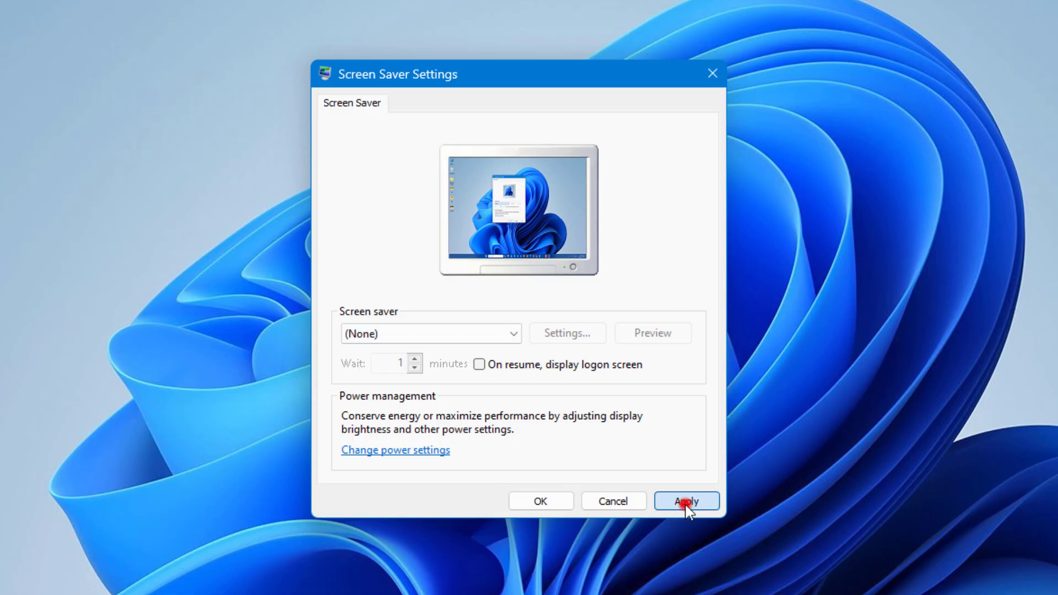
click(543, 501)
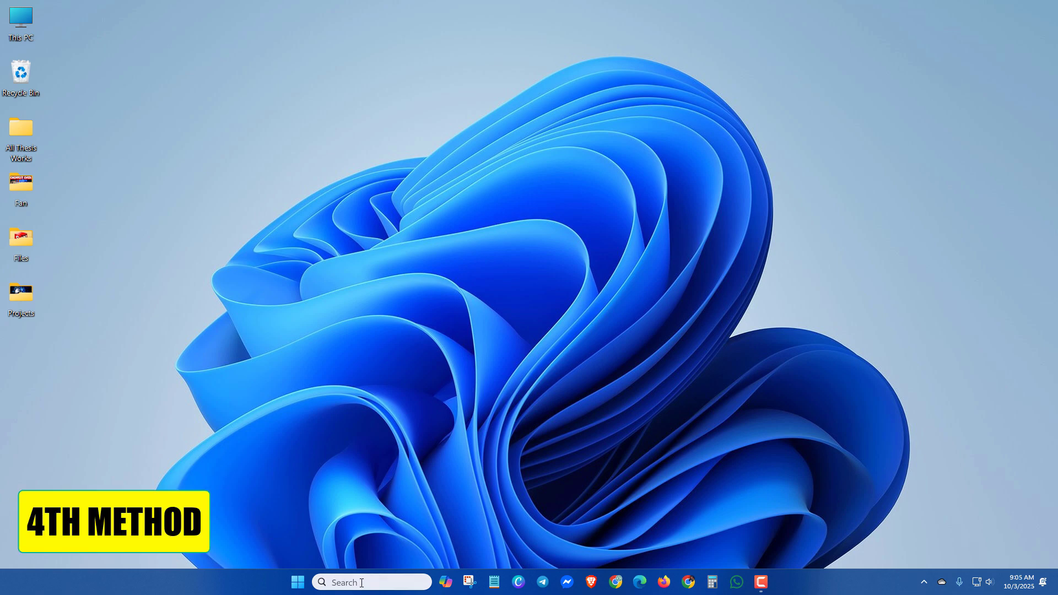
Step: Set the Balanced plan's 'Turn off the display' and 'Put the computer to sleep' both to Never
click(333, 582)
text(edit power plan)
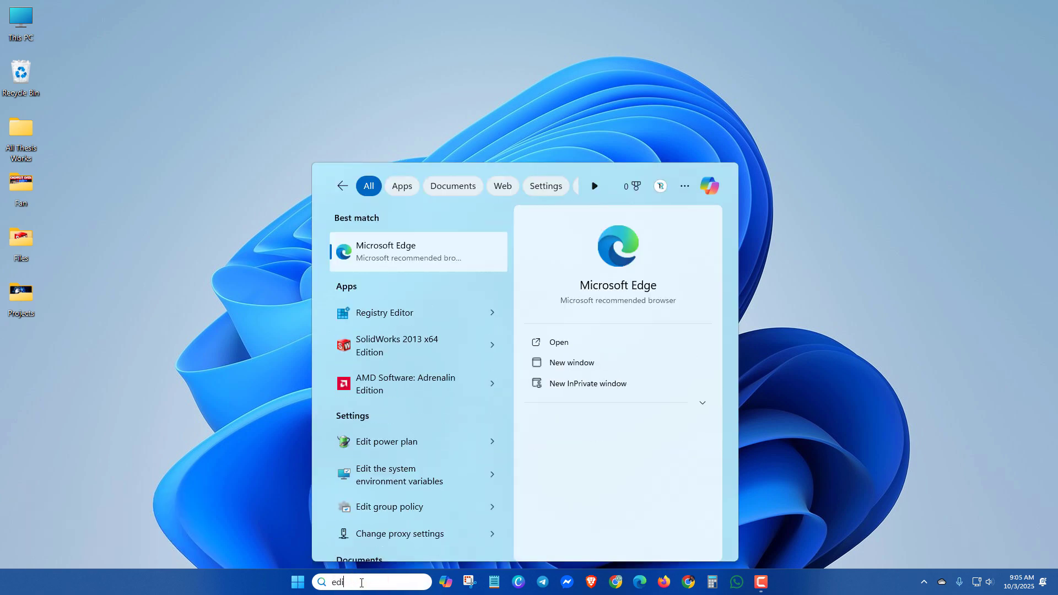
click(383, 253)
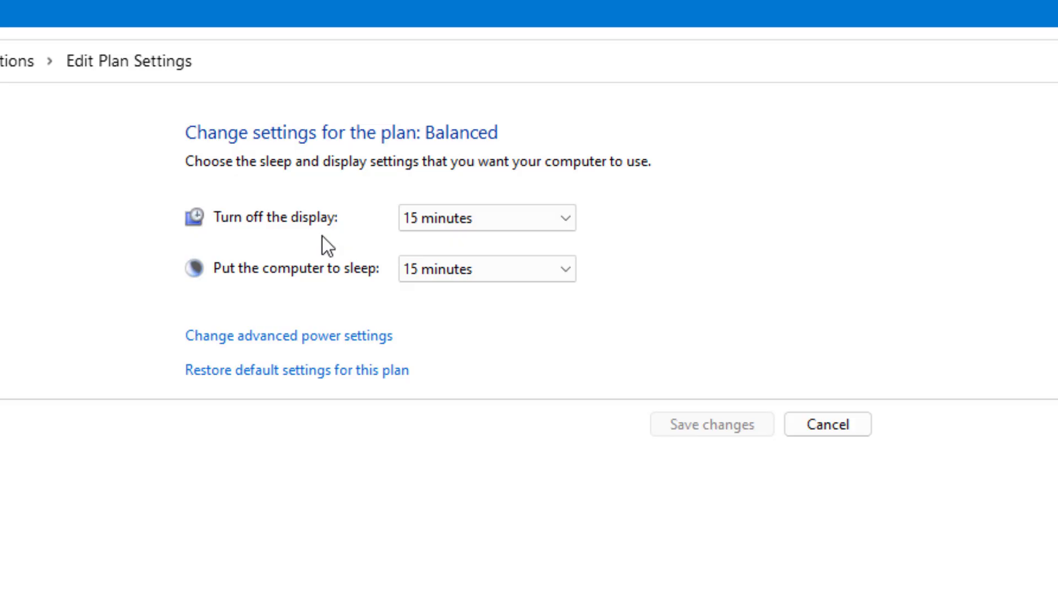
click(485, 226)
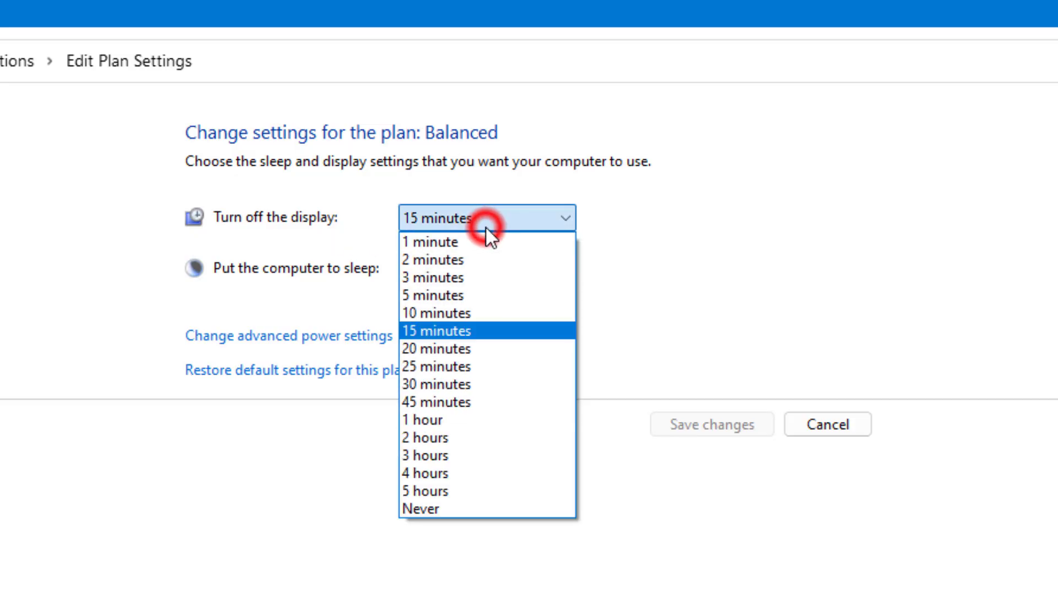
click(442, 507)
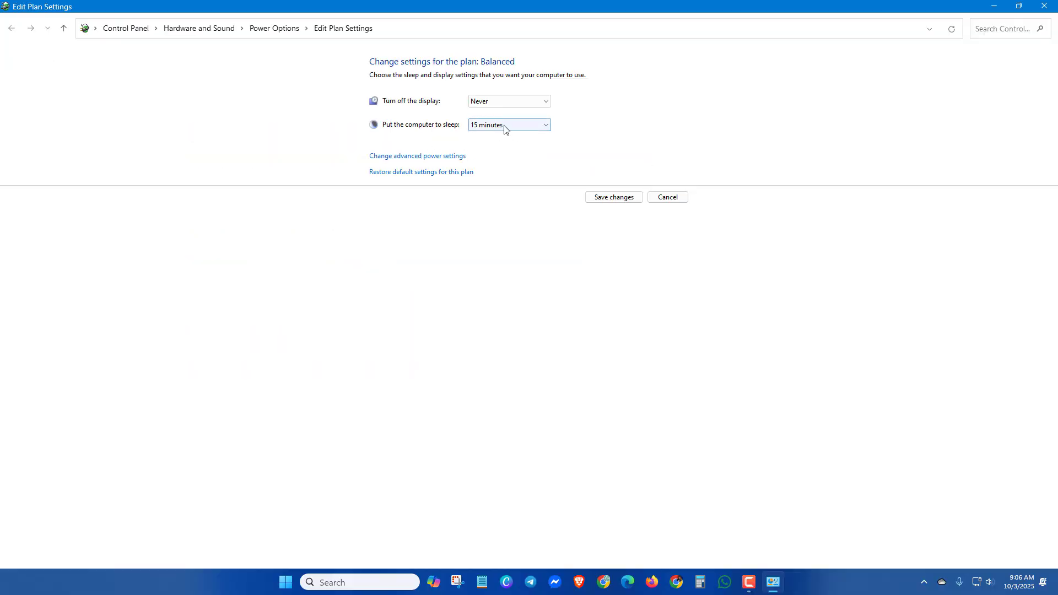
click(504, 125)
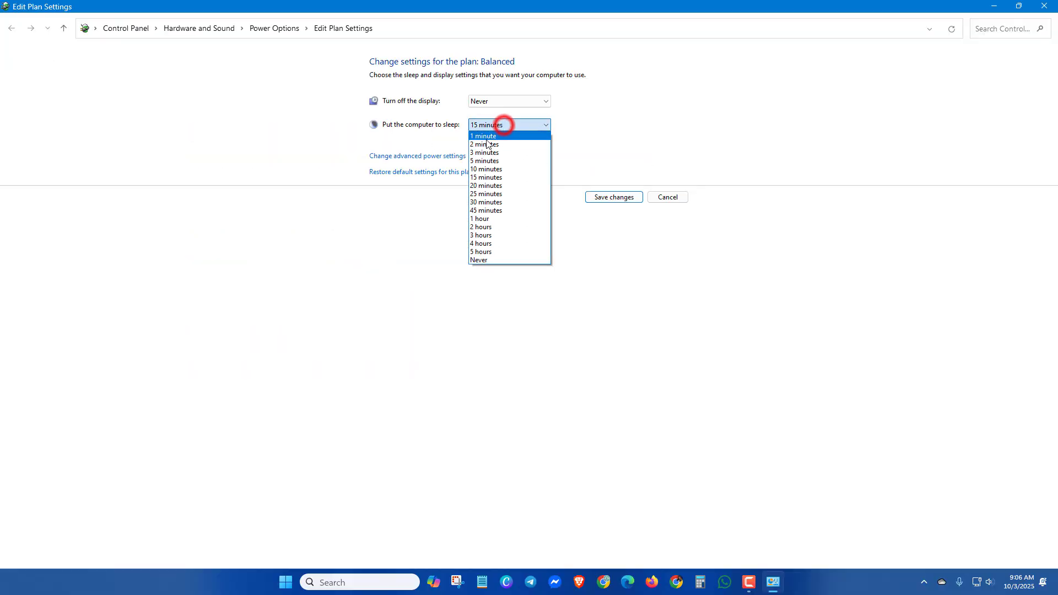
click(482, 259)
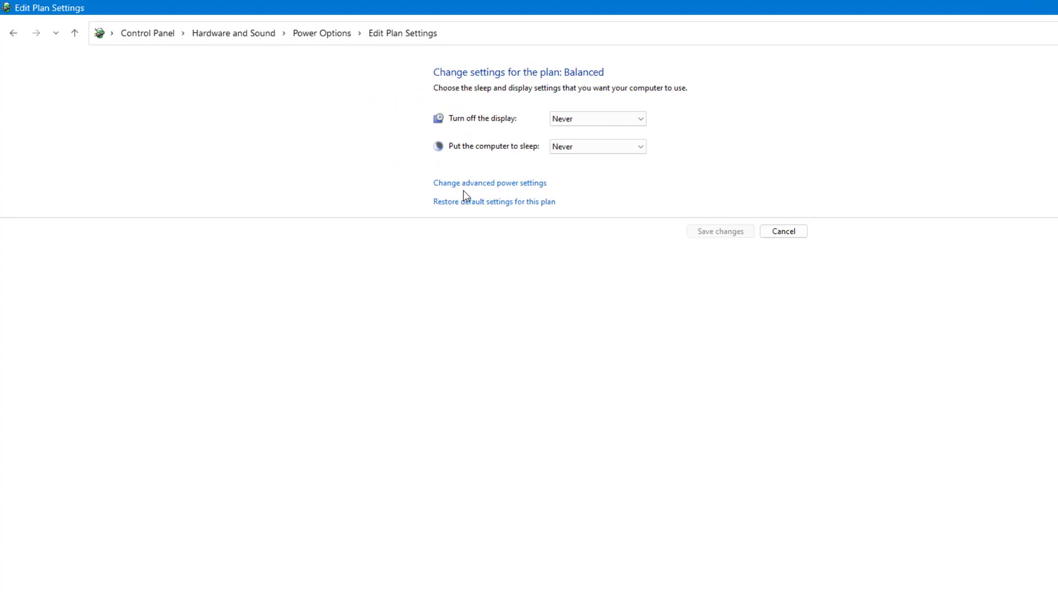
Step: Set PCI Express Link State Power Management to Off in advanced power settings, then close the plan window
click(610, 224)
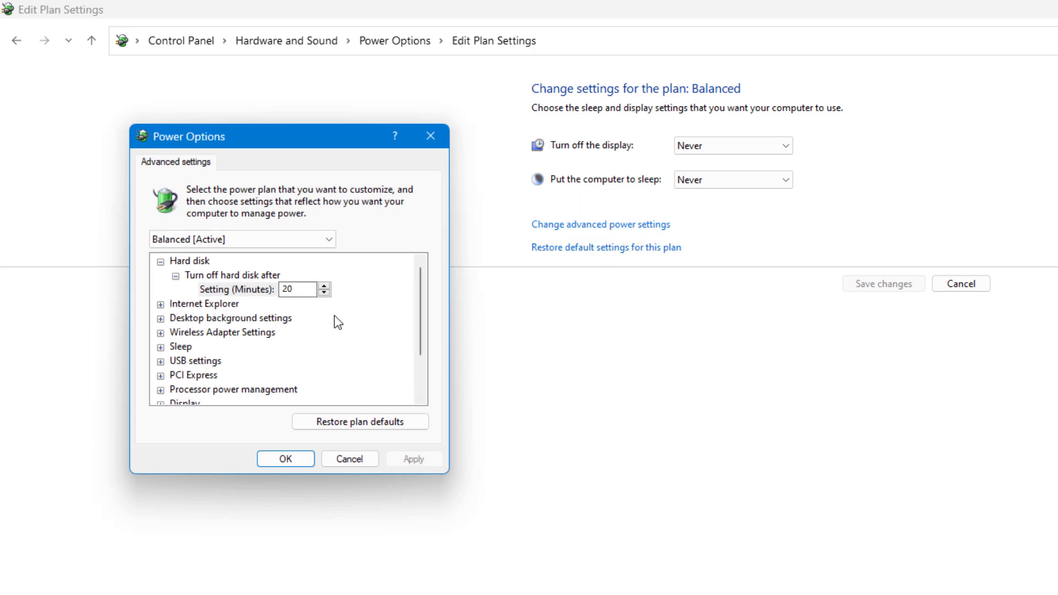
scroll(338, 322, down, 1)
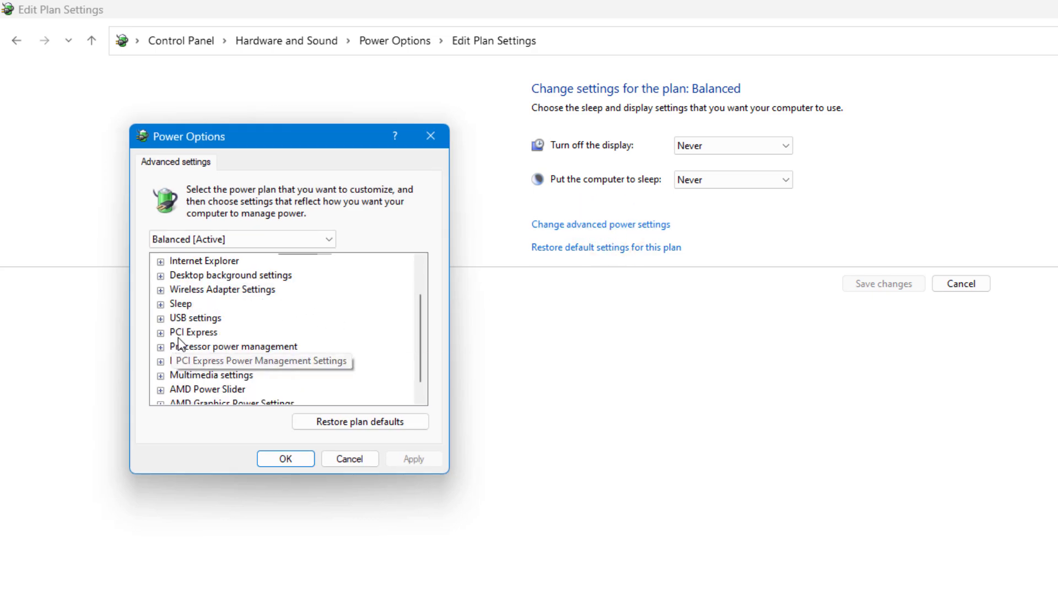
click(160, 333)
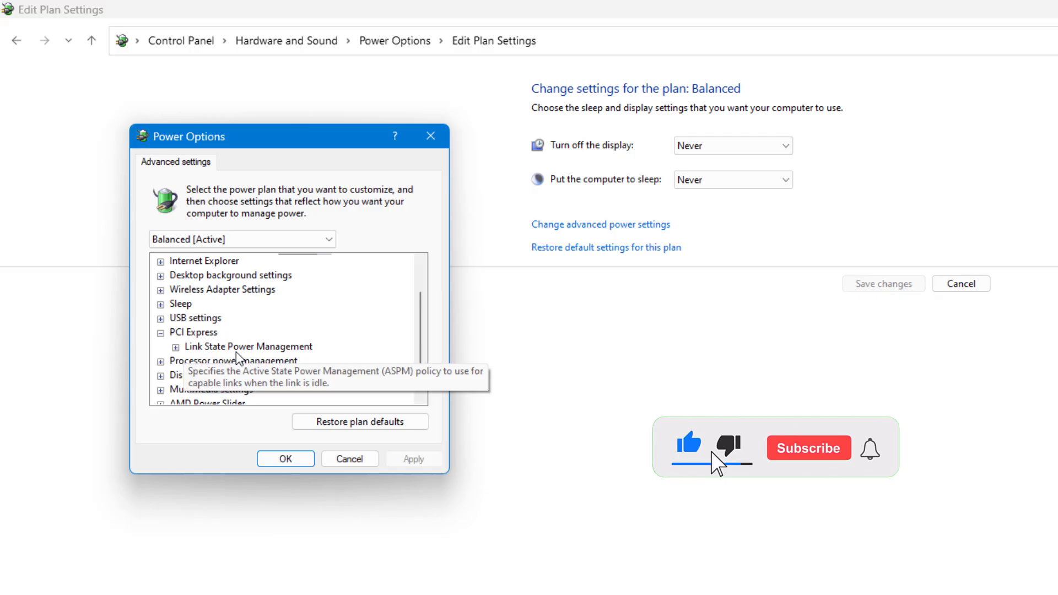
click(176, 347)
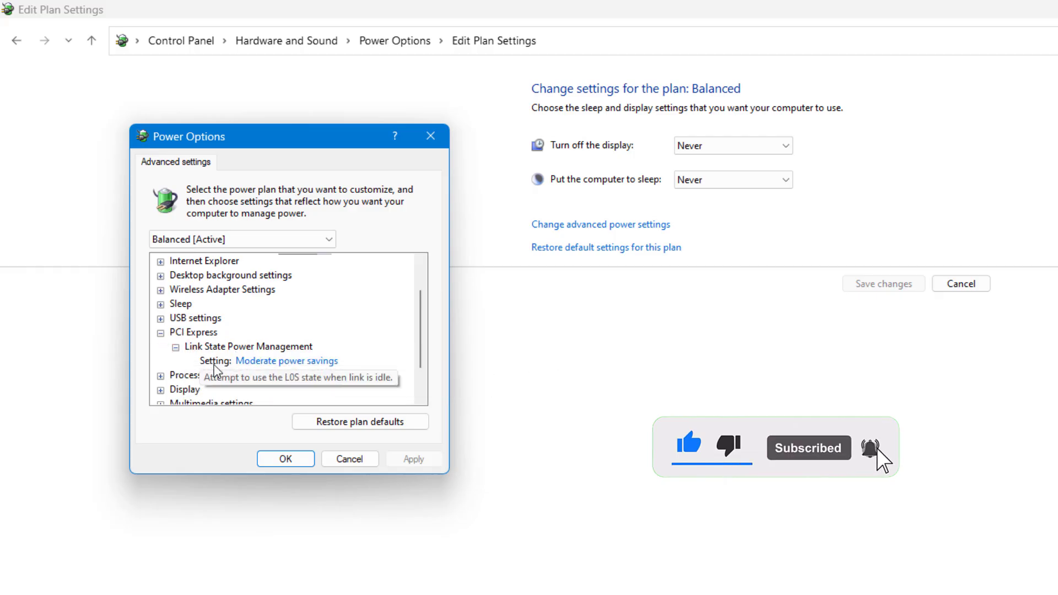
click(279, 360)
click(344, 361)
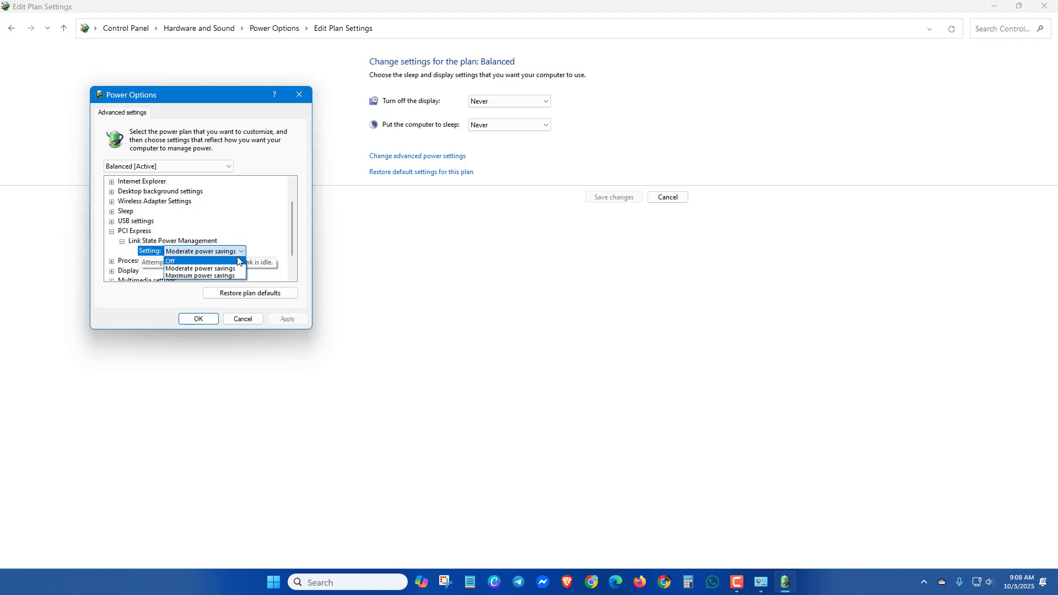
click(177, 262)
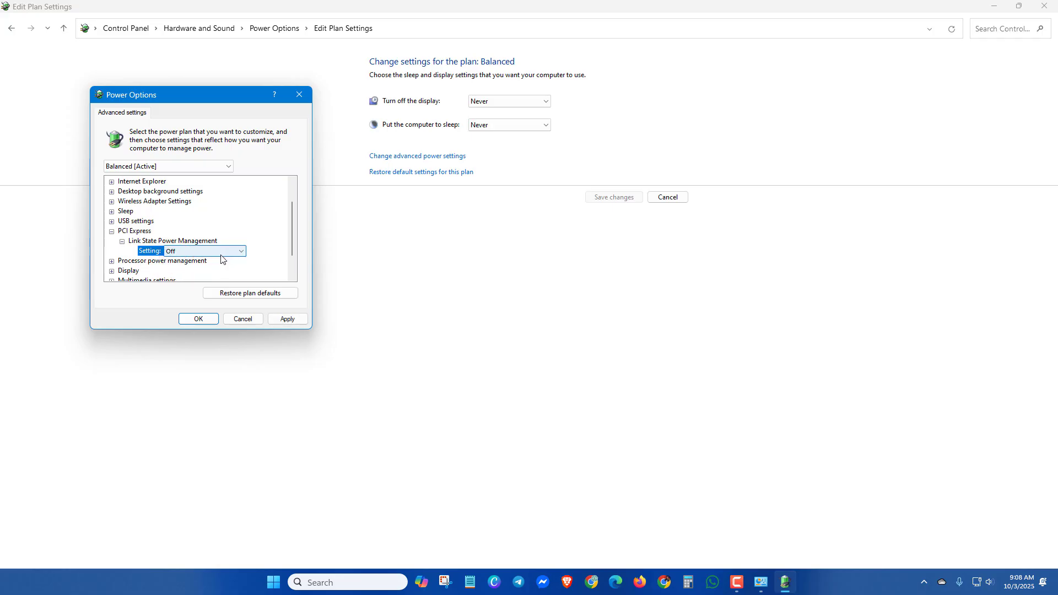
click(287, 319)
click(197, 319)
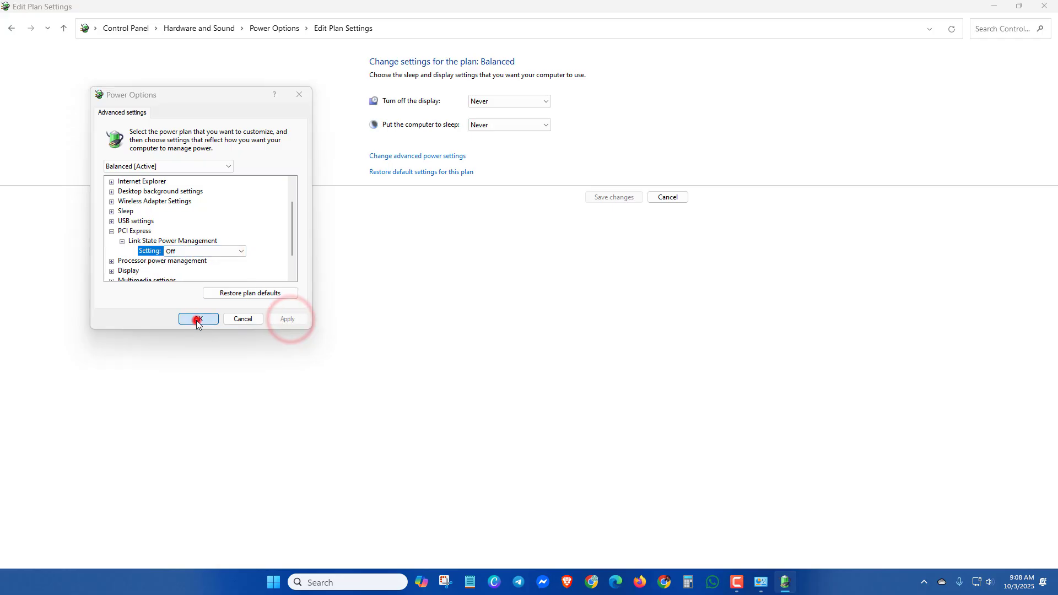
key(alt+F4)
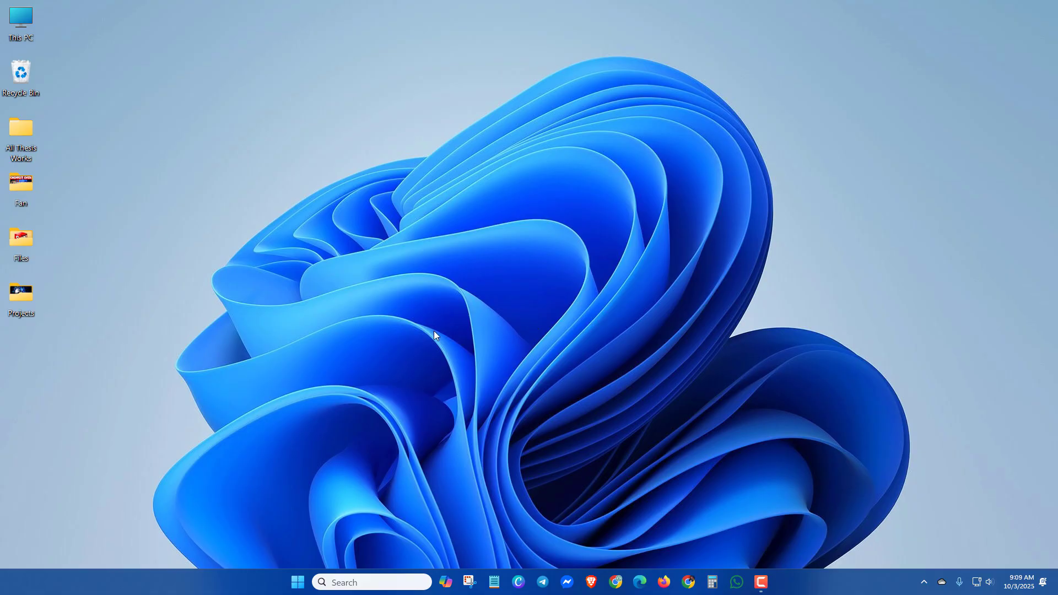
Step: Run sfc /scannow in a Command Prompt opened as administrator, then close it
click(354, 582)
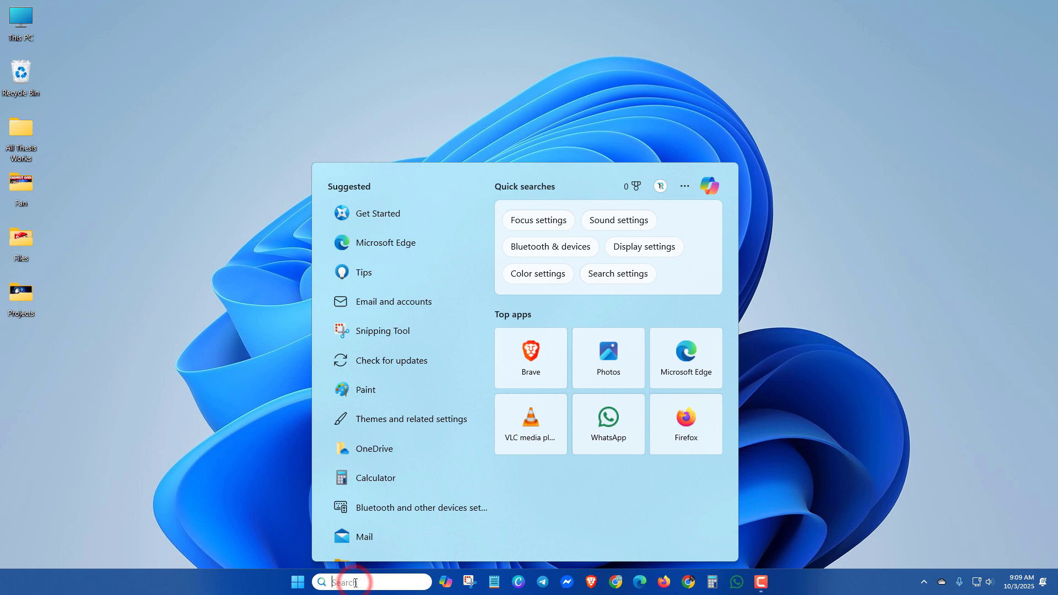
text(cmd)
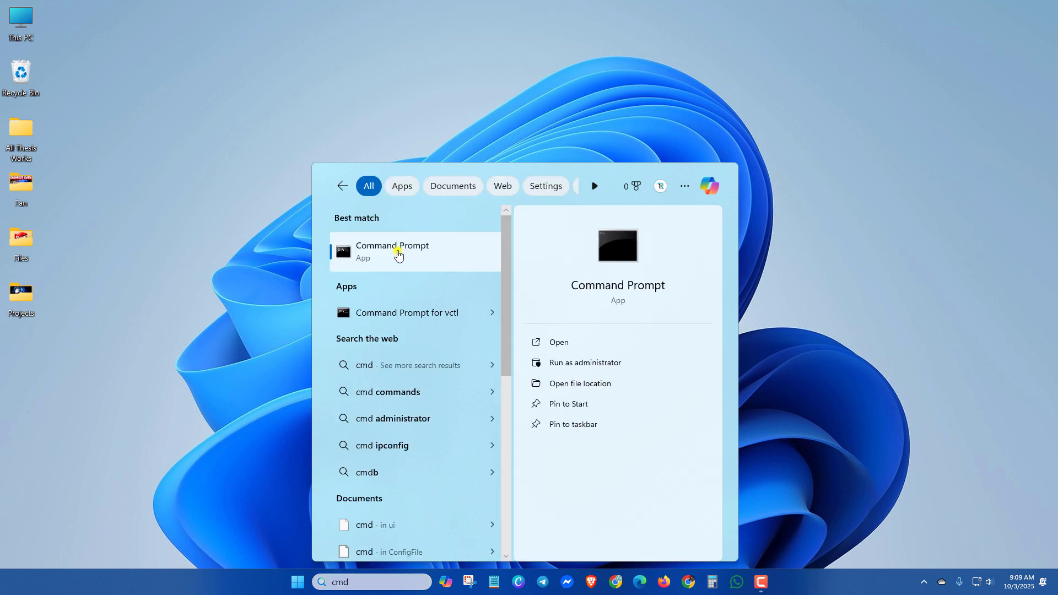
right_click(397, 249)
click(454, 269)
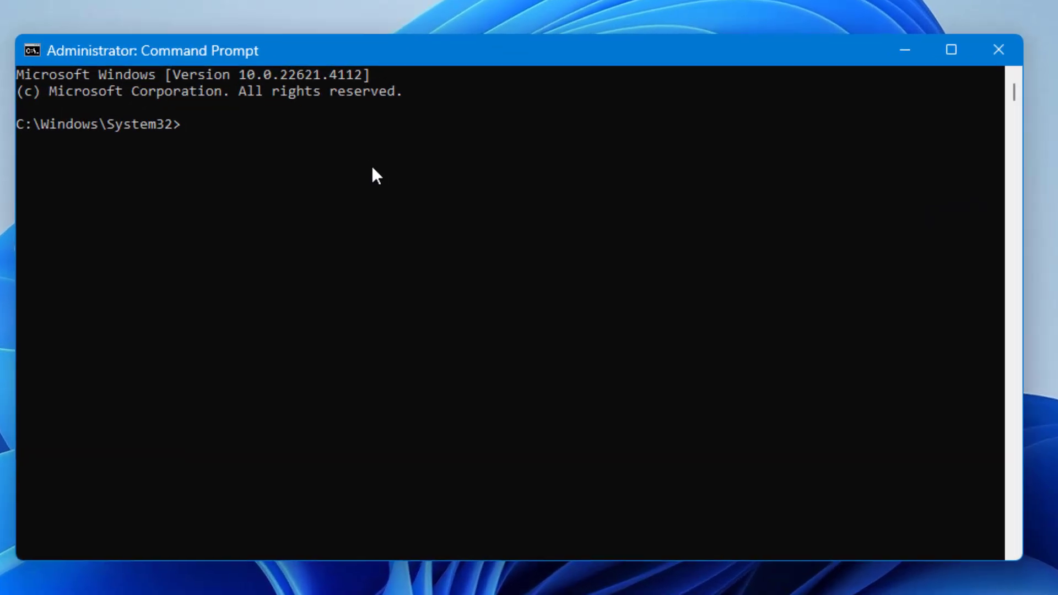
text(sfc /scannow)
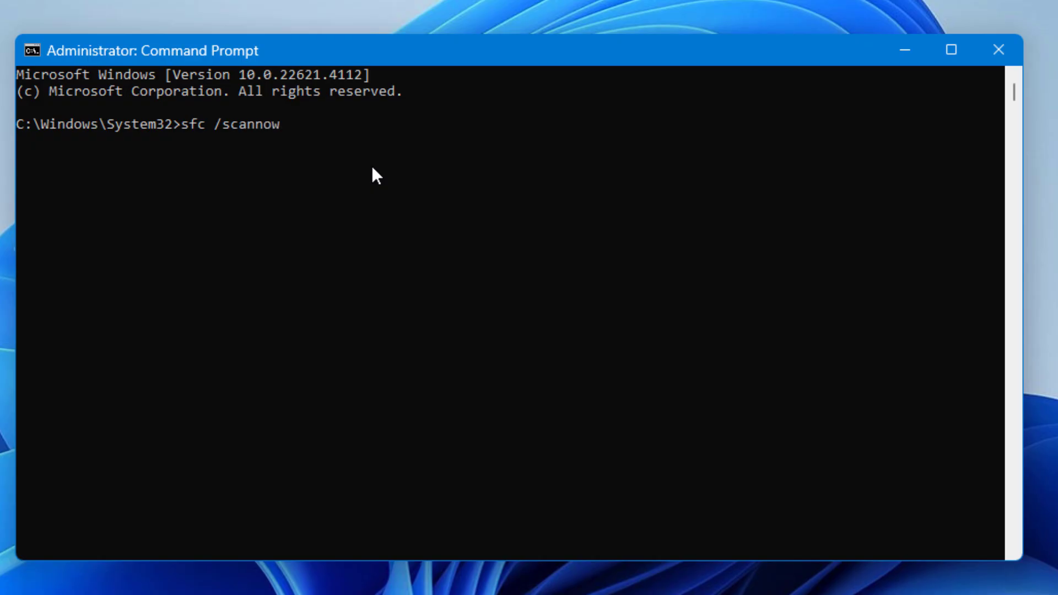
key(Return)
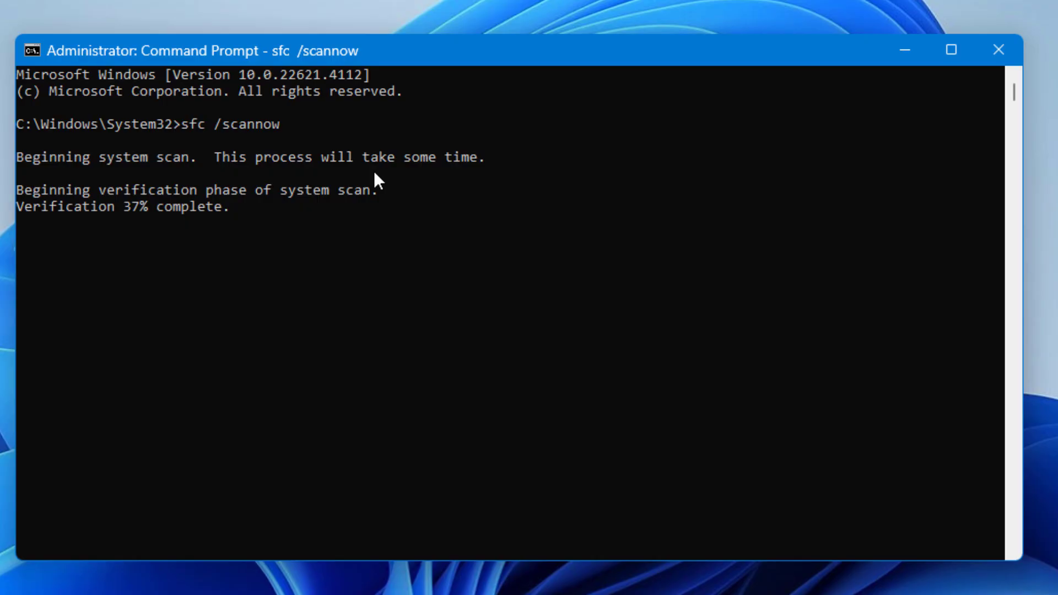
click(778, 145)
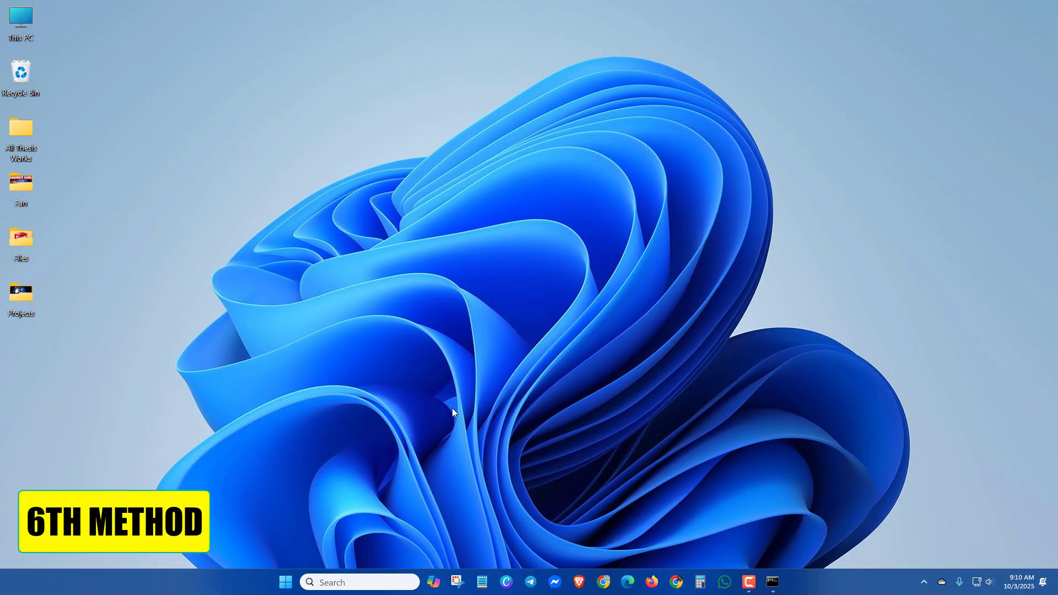
Step: Search automatically for an updated AMD Radeon(TM) Graphics driver under Display adapters, then close Device Manager
click(353, 578)
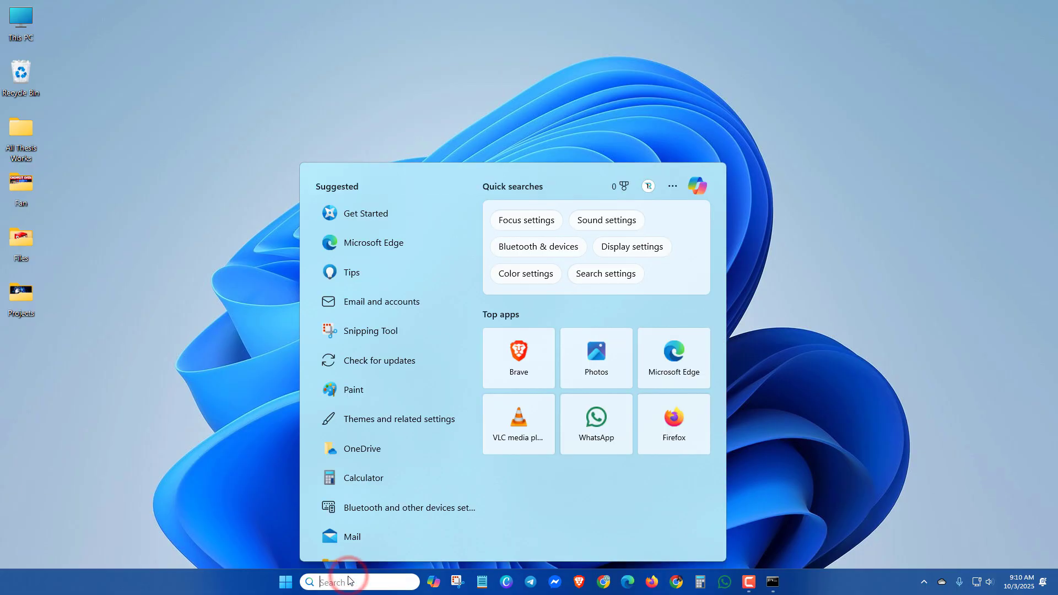
text(device manager)
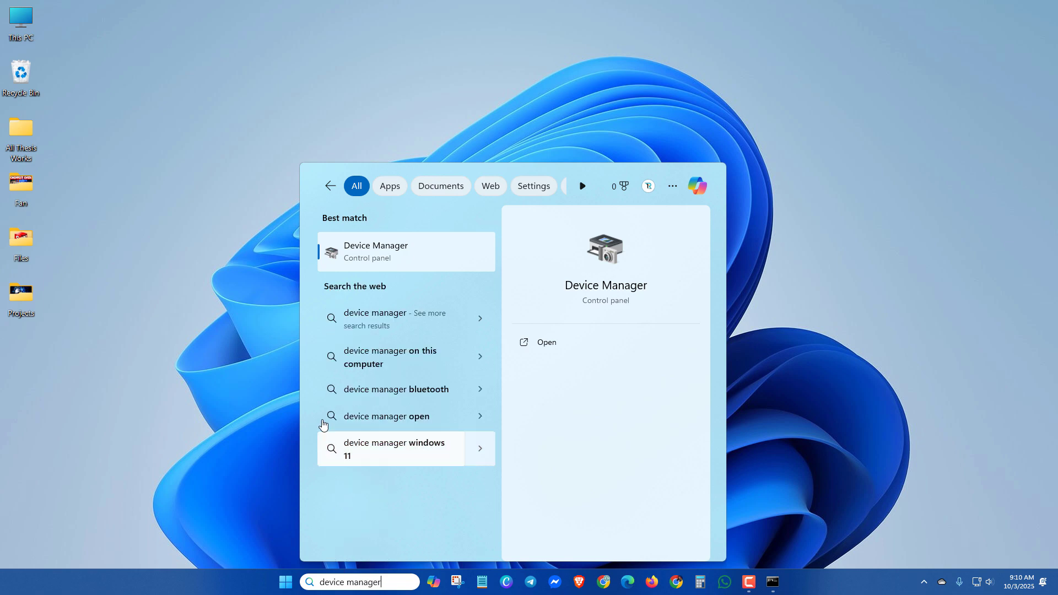
click(374, 251)
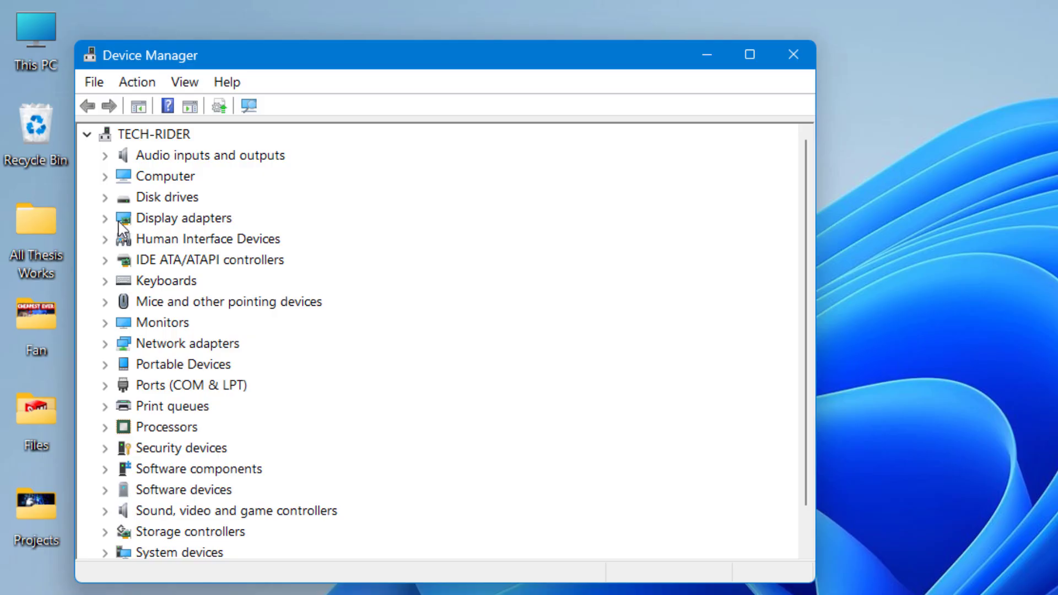
click(105, 218)
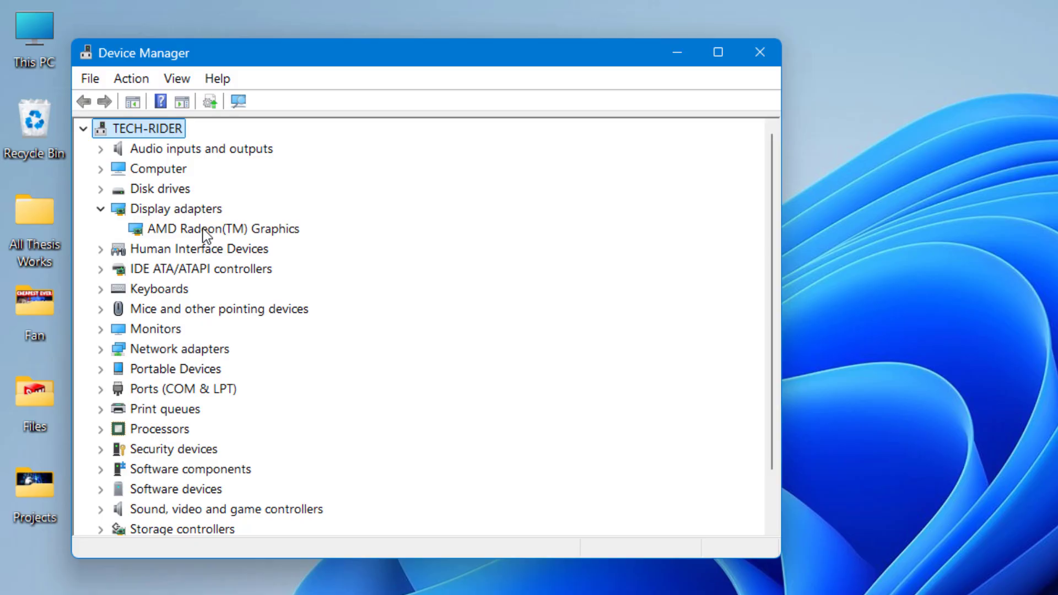
right_click(204, 234)
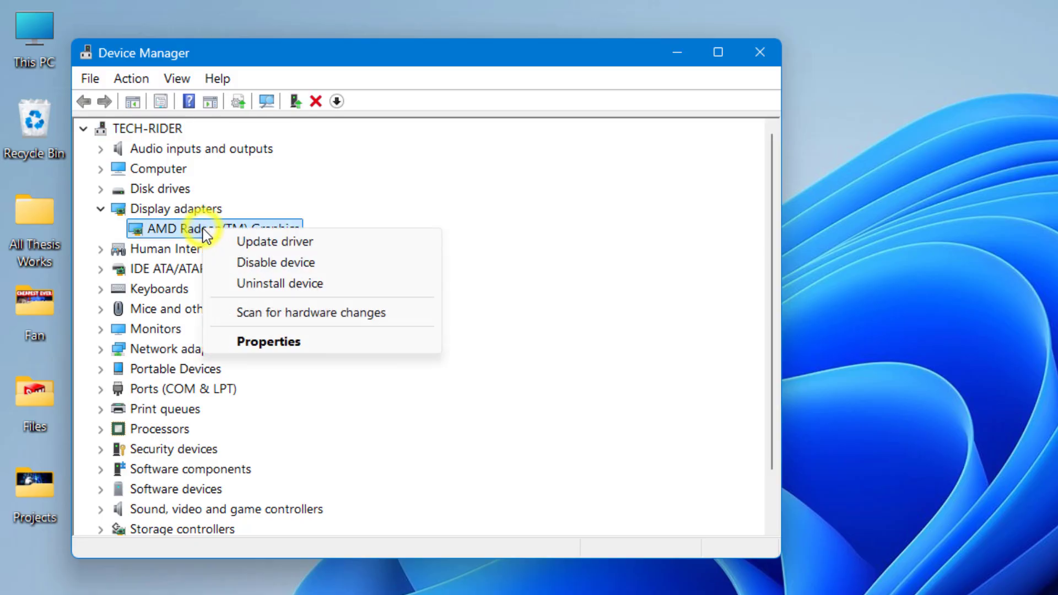
click(274, 241)
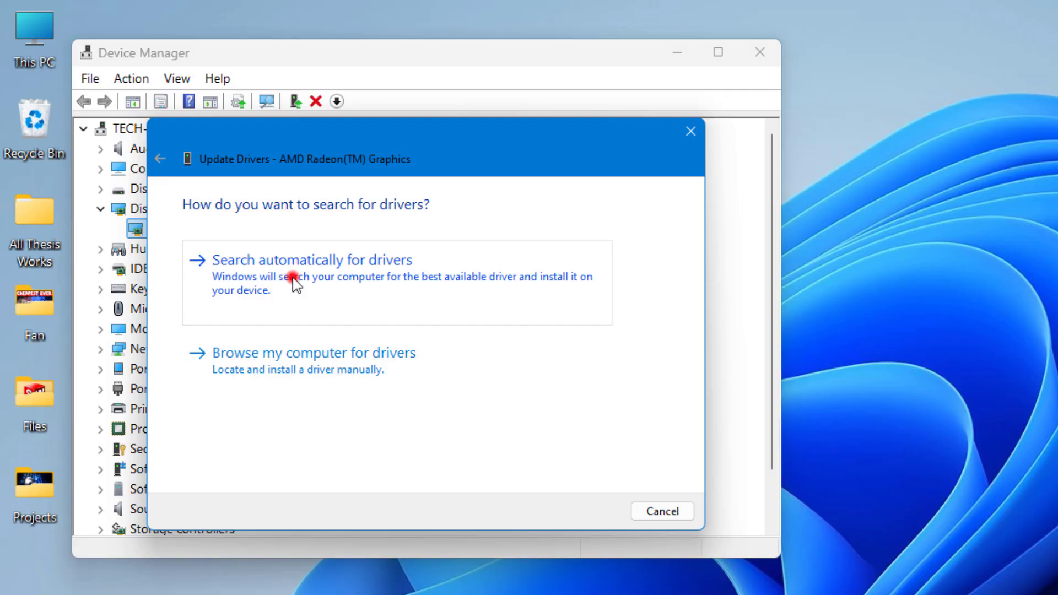
click(294, 279)
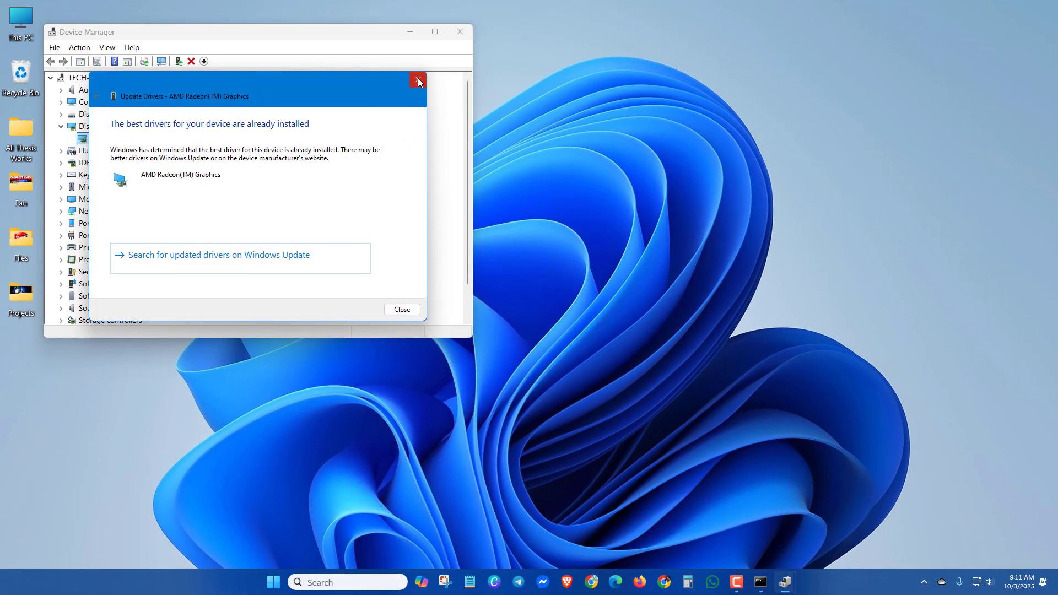
click(417, 78)
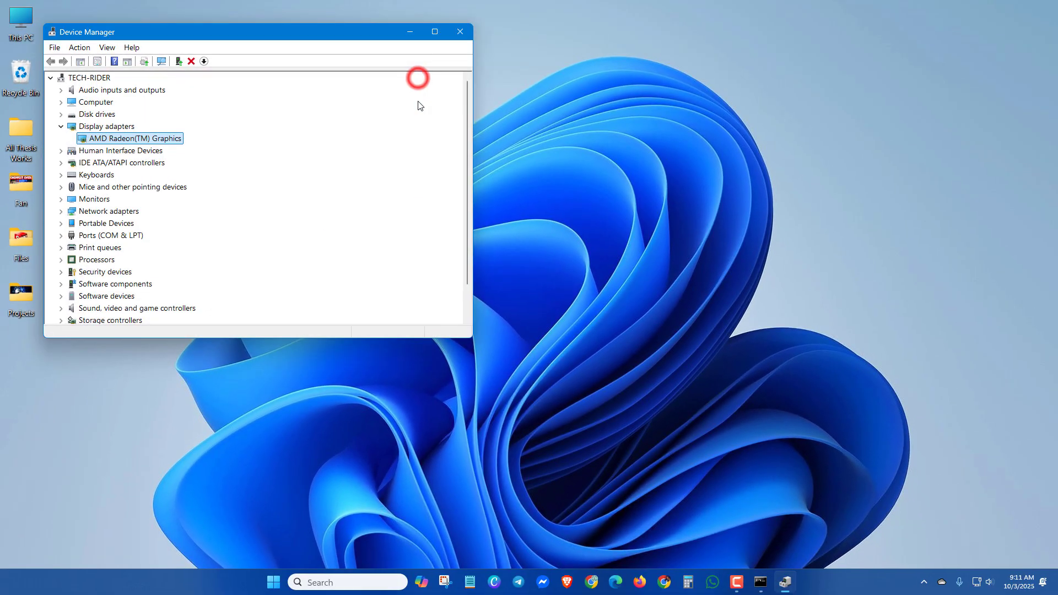
click(466, 33)
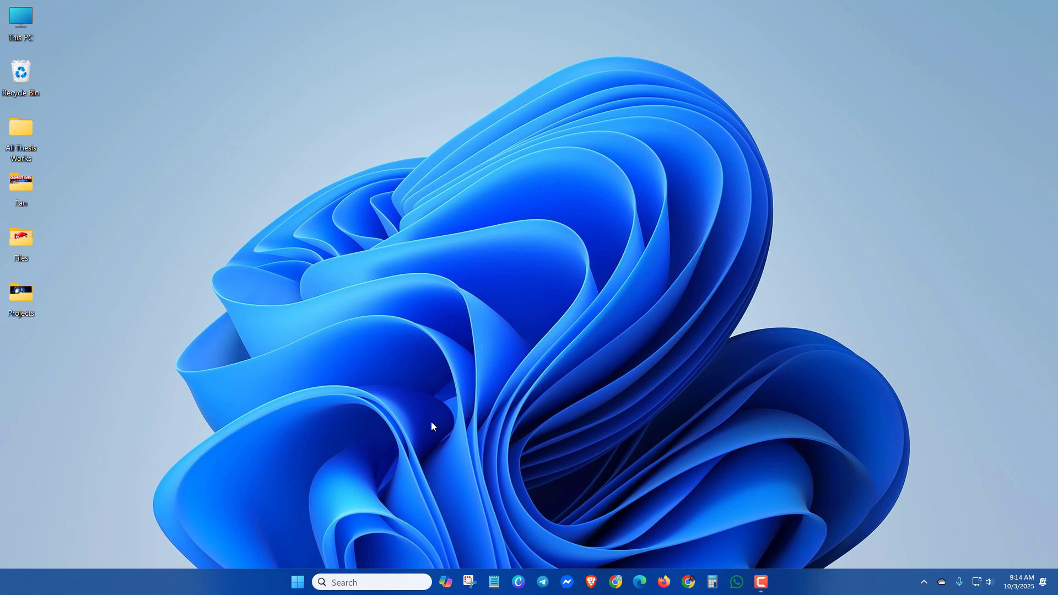
Step: On the Windows Update page, start Download & install all for the eight pending updates, then close Settings
right_click(297, 582)
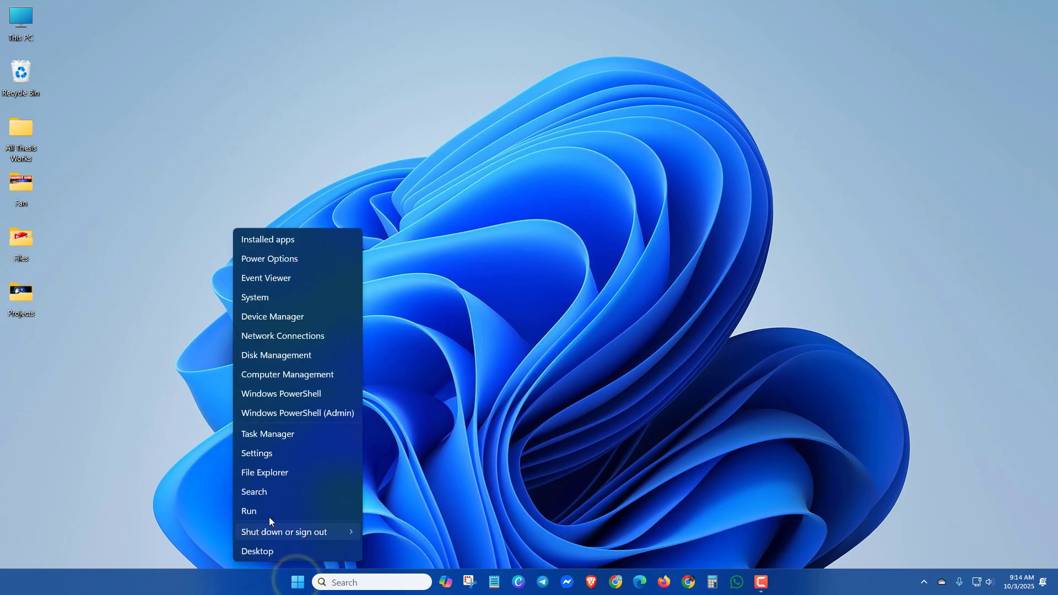
click(273, 459)
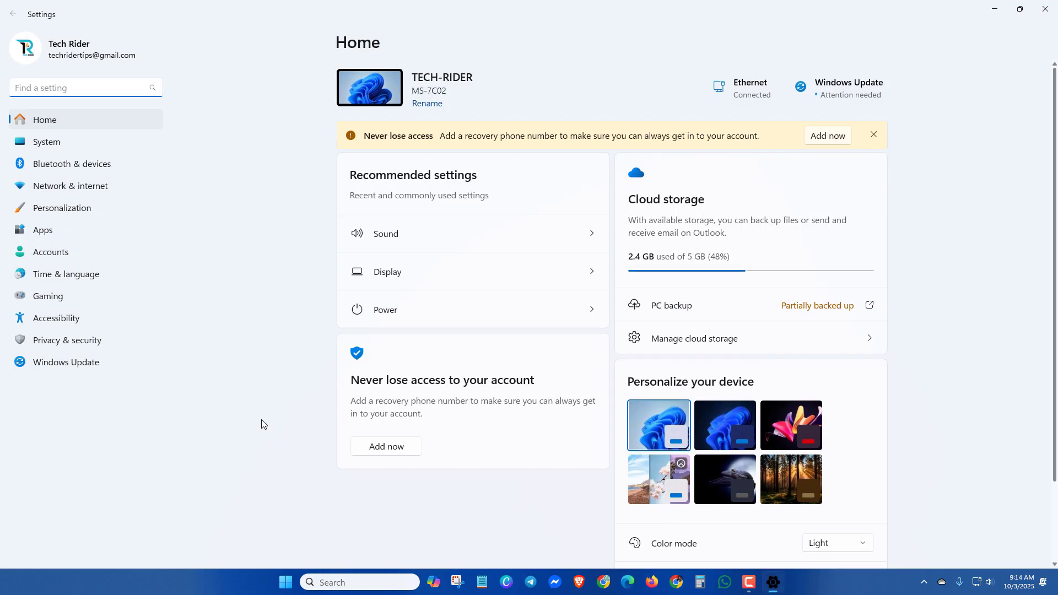
click(88, 362)
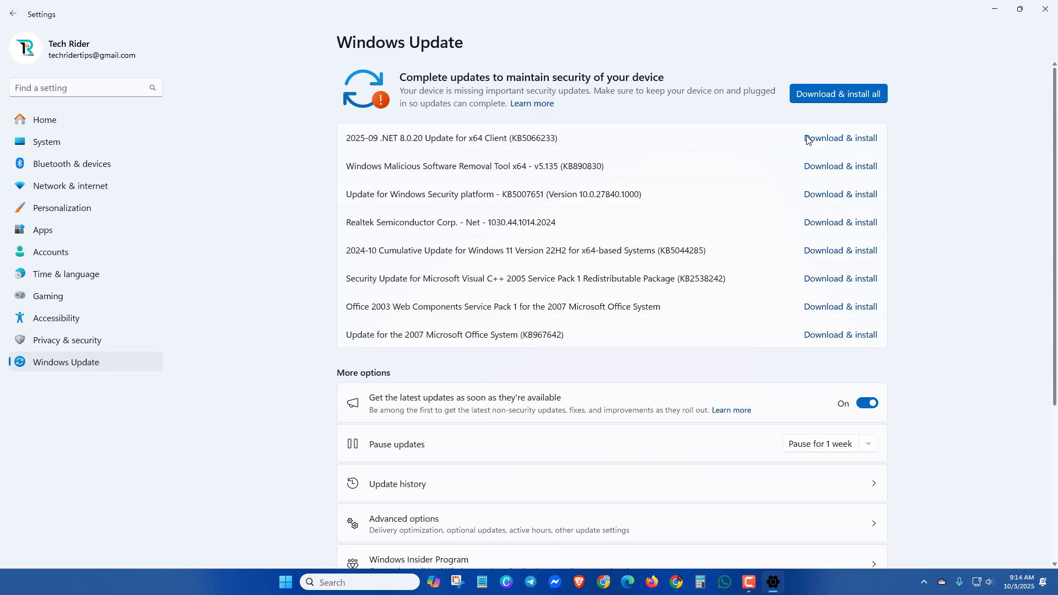
click(833, 95)
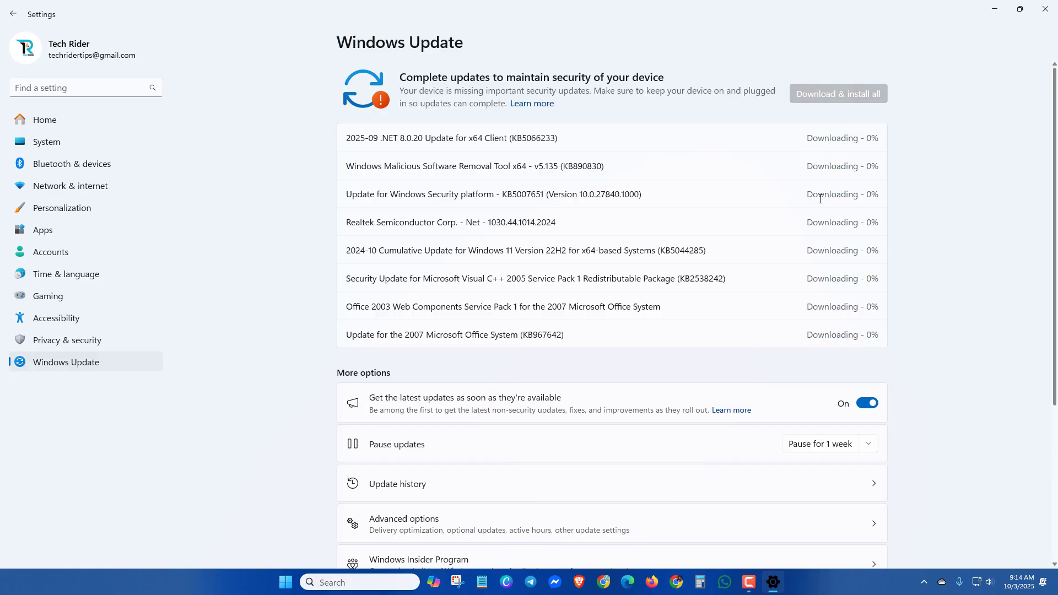
scroll(819, 203, down, 4)
scroll(817, 236, up, 4)
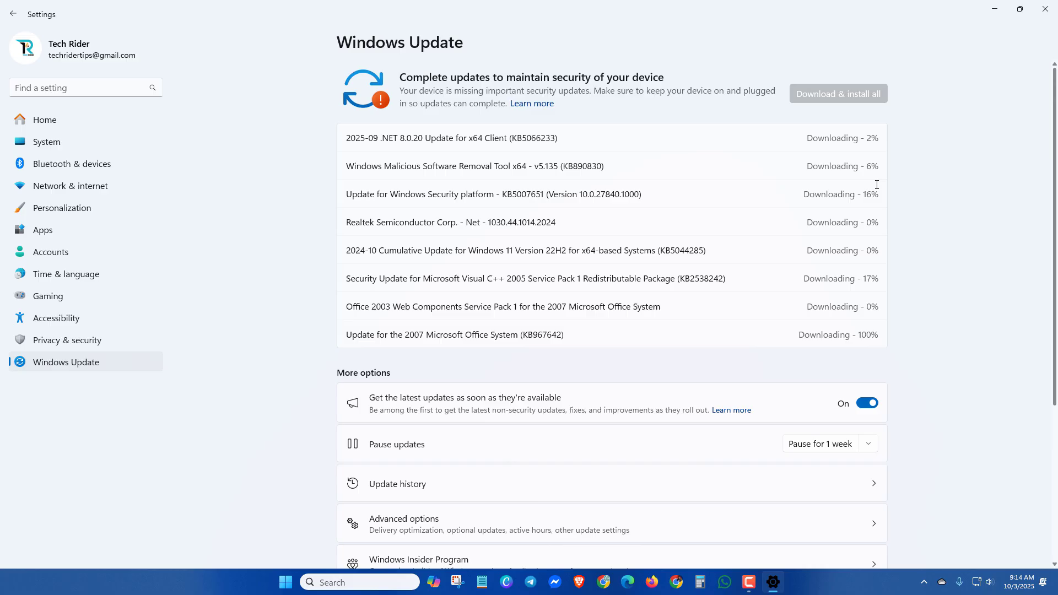
click(1044, 9)
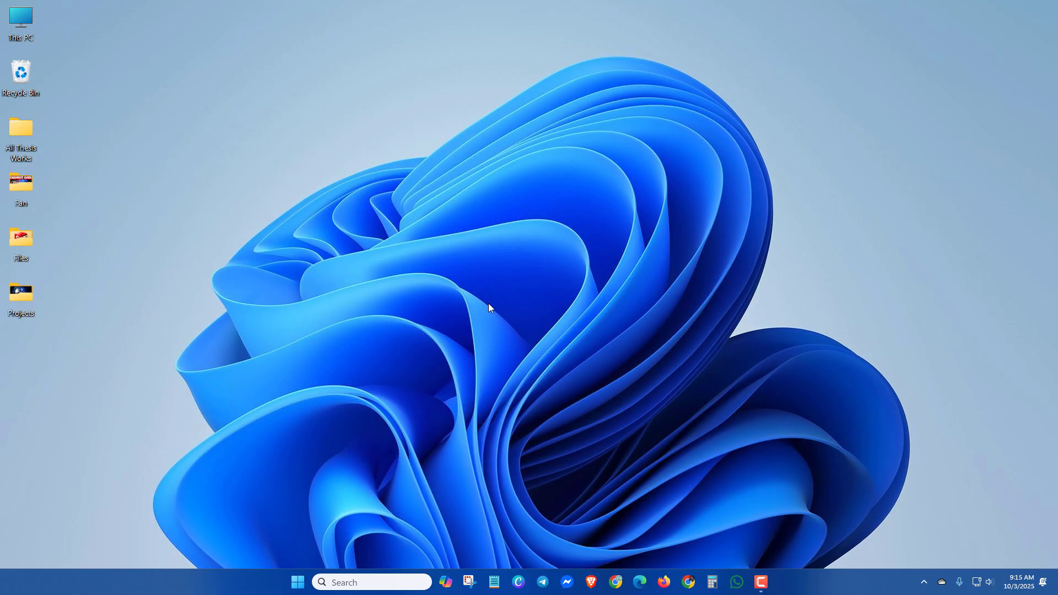